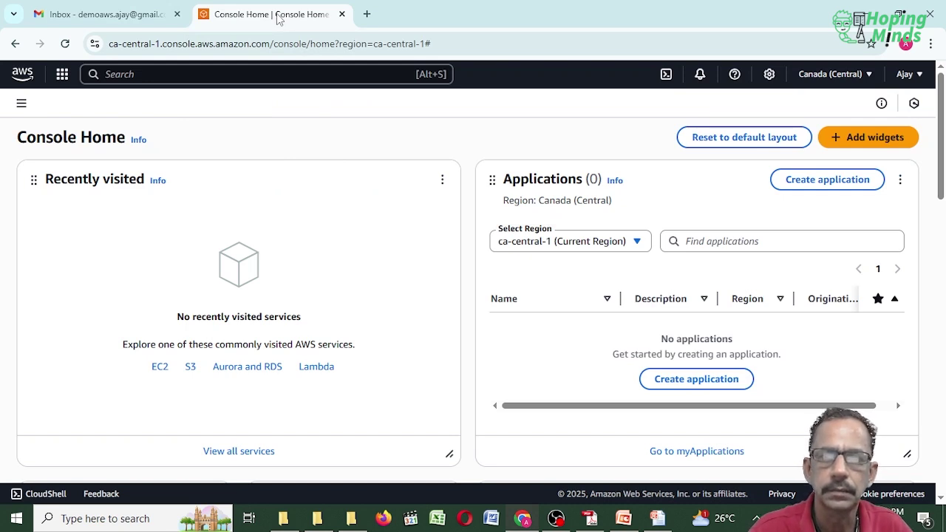
Step: Check the console notifications, including the user-configured and AWS-managed ones, and close the notifications overview
left_click(700, 75)
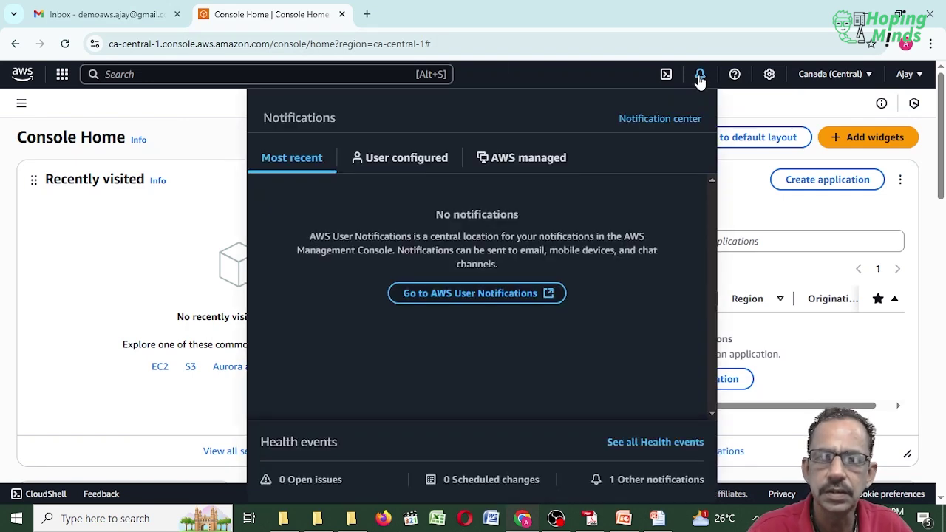
left_click(426, 170)
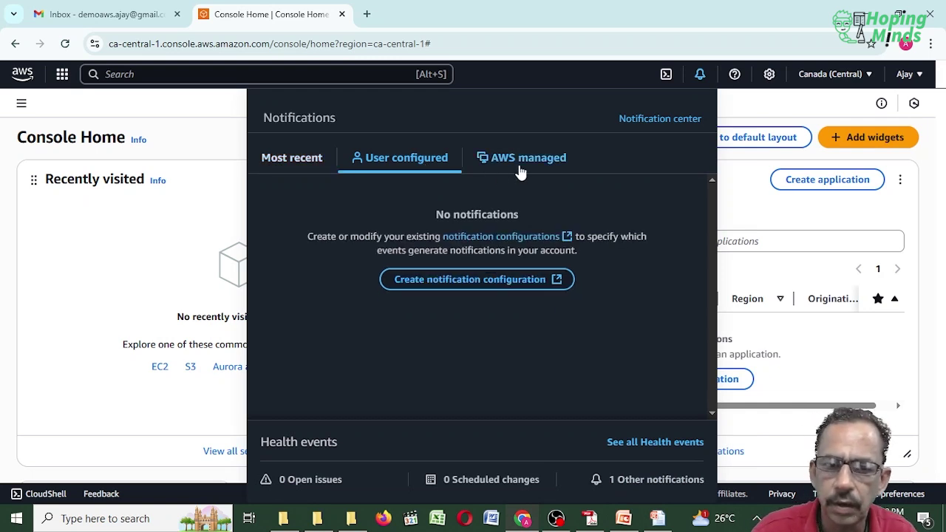
left_click(520, 170)
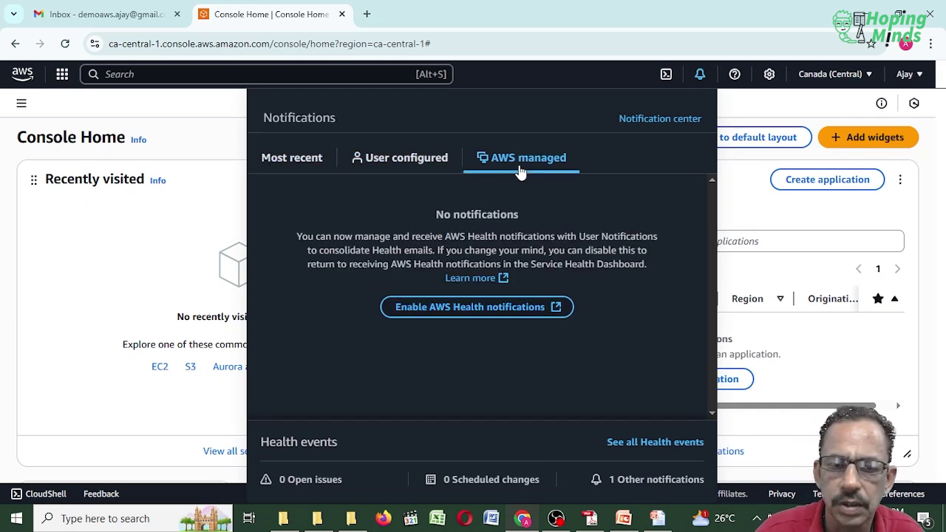
left_click(228, 209)
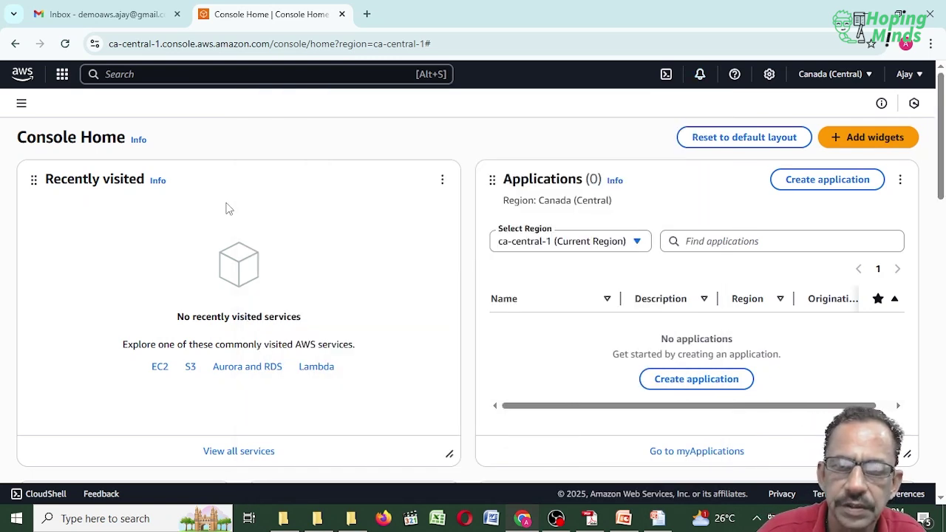
Step: Open CloudShell in ca-central-1, try entering "FDG" at the prompt, erase it, and close the shell
left_click(665, 77)
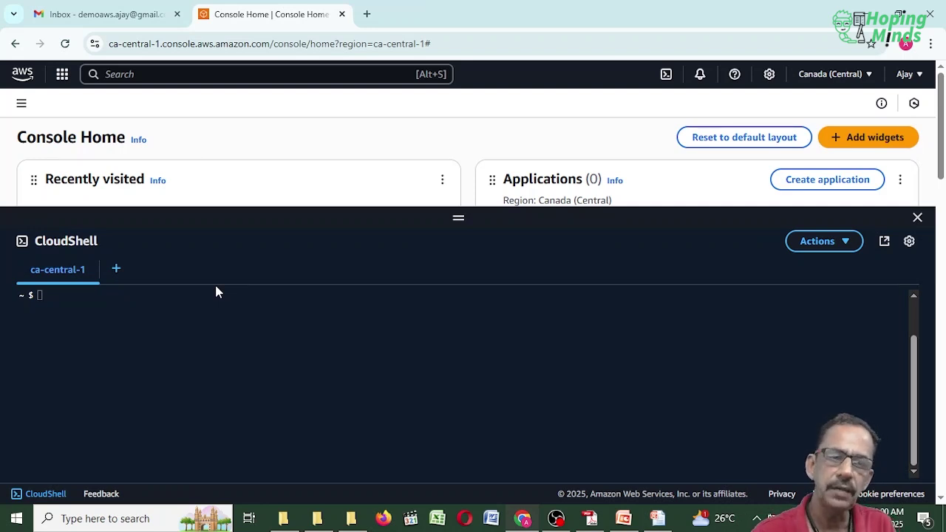
left_click(164, 310)
type("FDG")
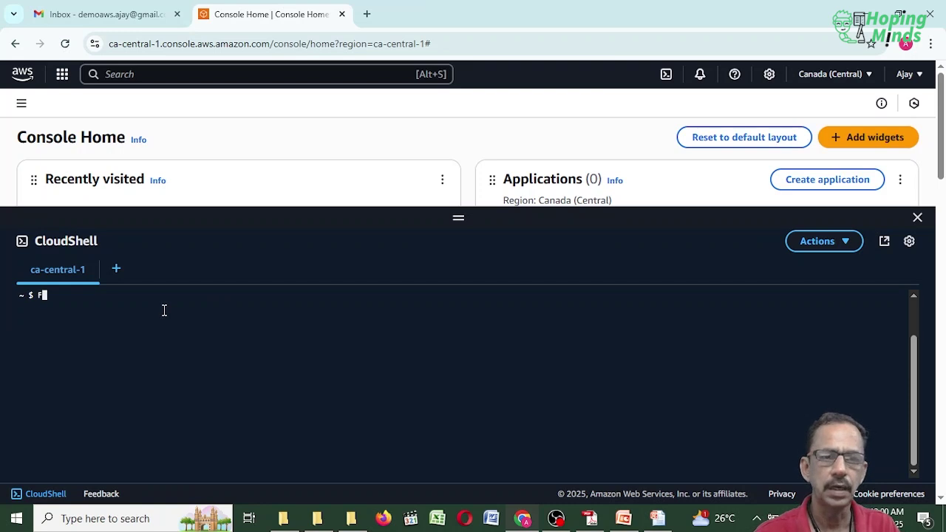
key("BackSpace")
key("BackSpace")
key("BackSpace")
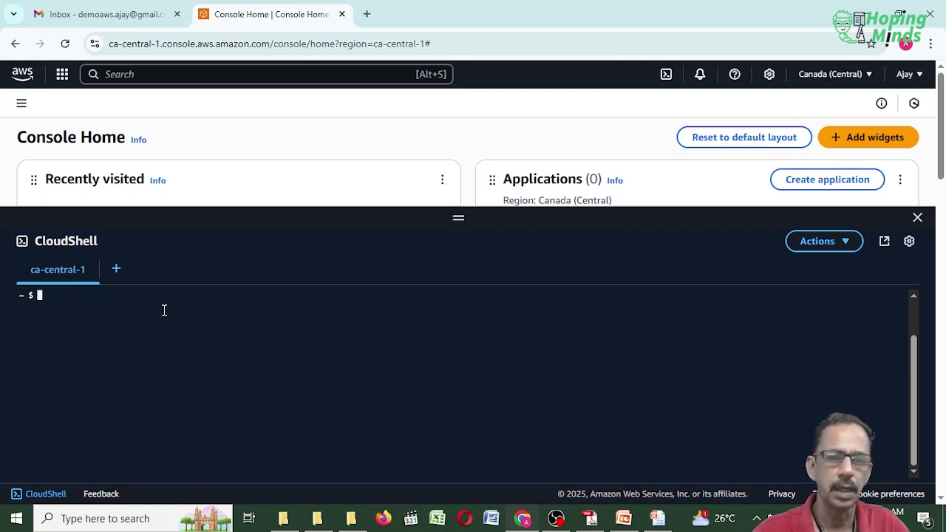
left_click(919, 219)
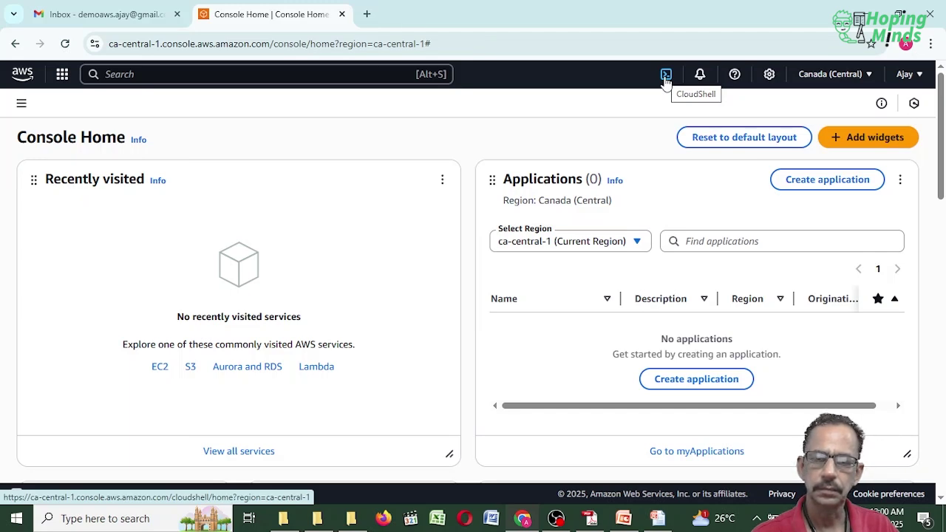
Step: Examine the Console Home side navigation and its widgets down to Solutions, Explore AWS and Security
scroll(665, 78, "down", 3)
scroll(654, 92, "up", 2)
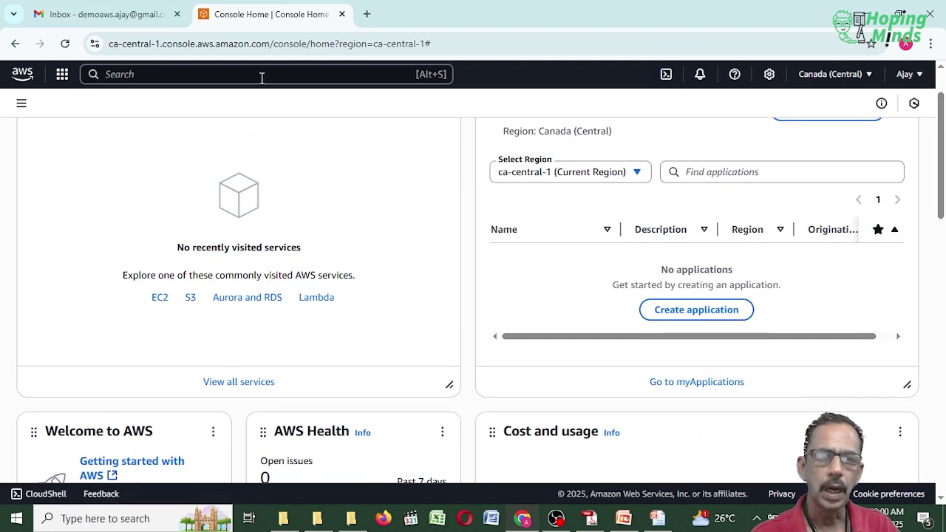
left_click(22, 103)
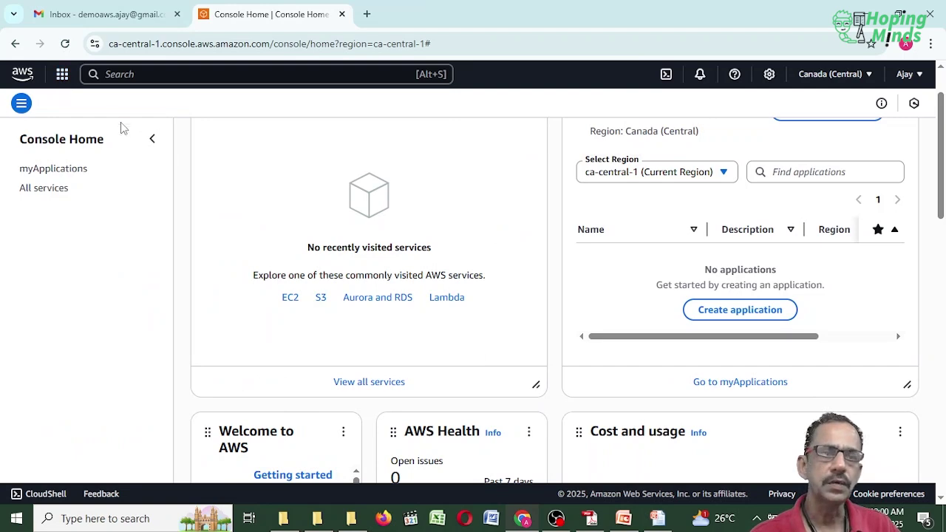
left_click(152, 139)
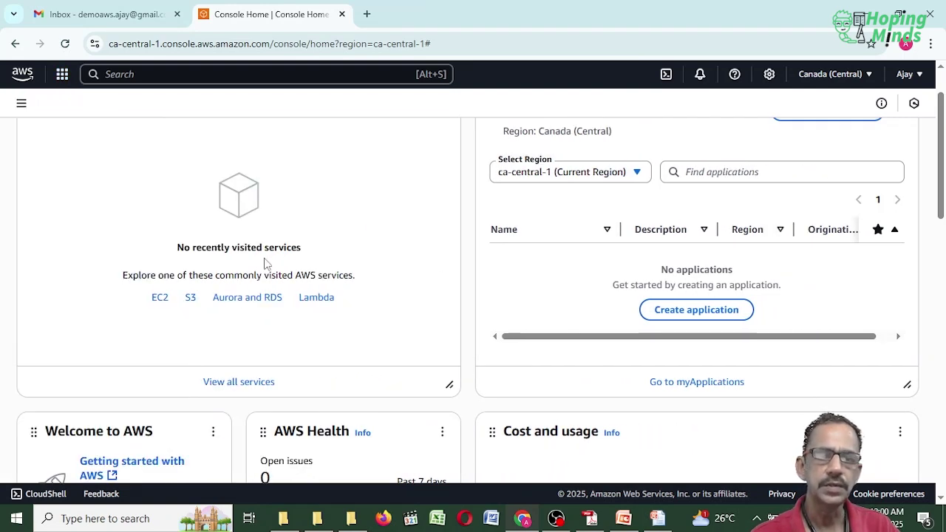
scroll(261, 262, "down", 5)
scroll(260, 262, "down", 4)
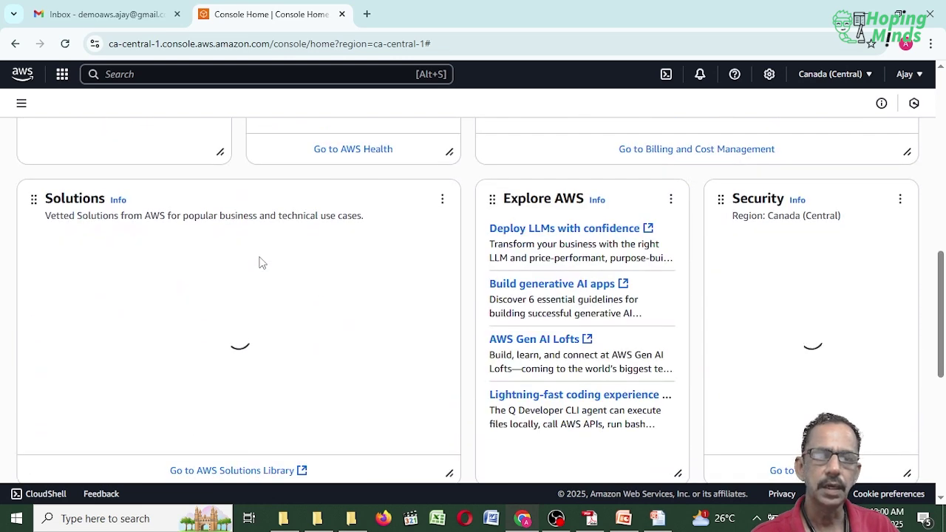
scroll(260, 262, "down", 1)
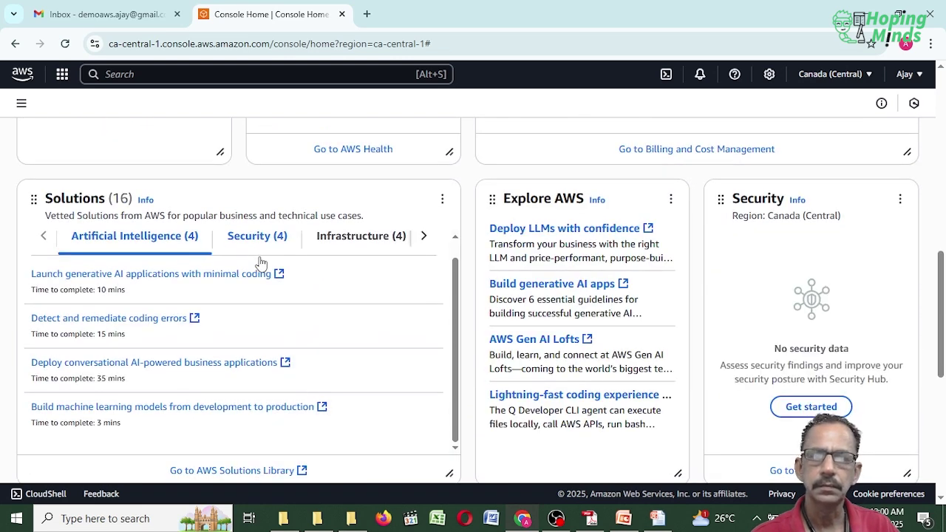
scroll(260, 262, "up", 1)
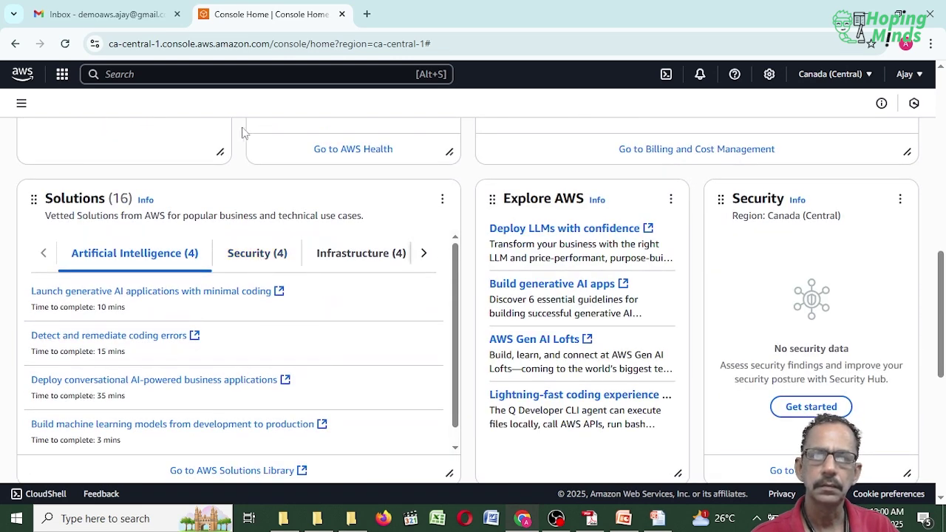
scroll(243, 131, "up", 1)
Step: Search the console for EC2 and dismiss the results without opening a service
left_click(218, 80)
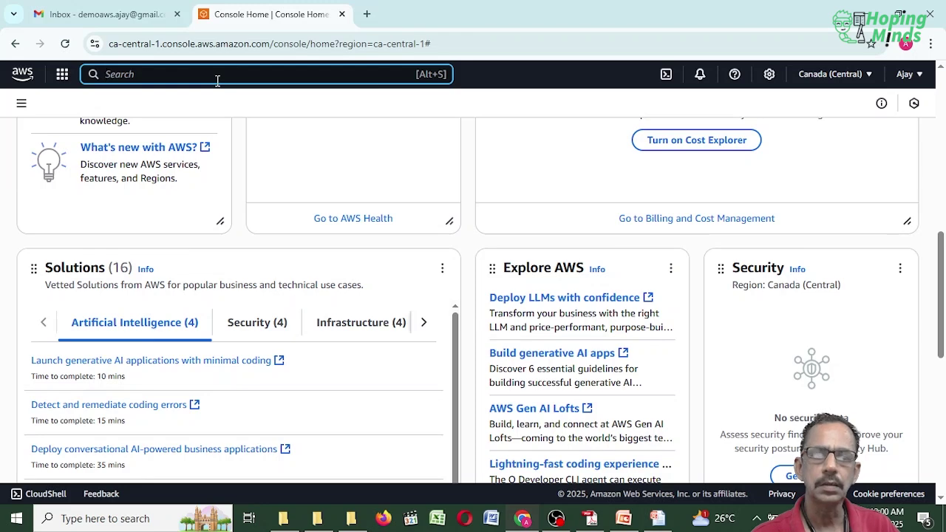
scroll(215, 81, "up", 6)
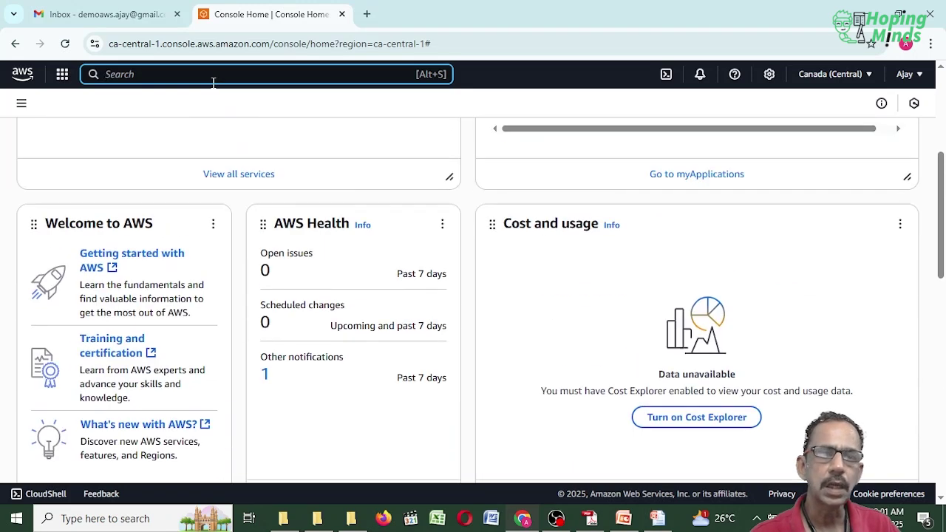
scroll(213, 83, "up", 1)
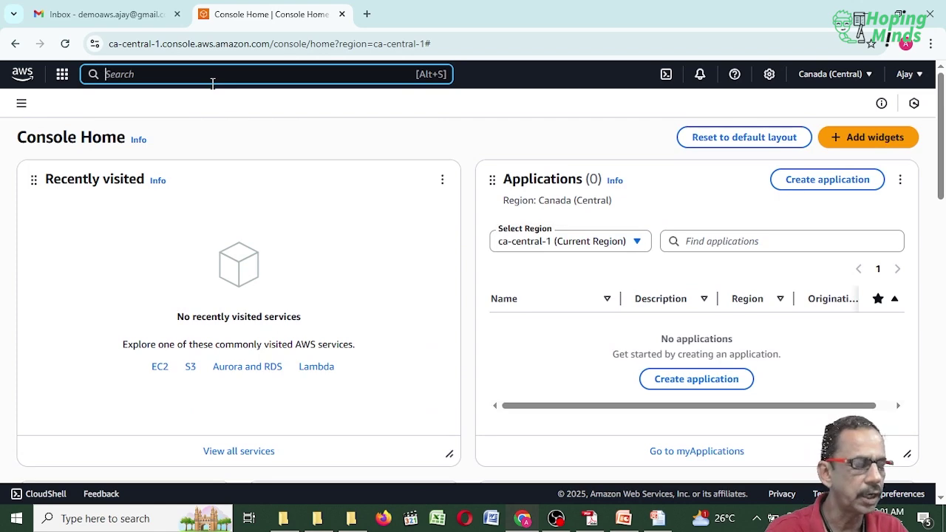
type("EC2")
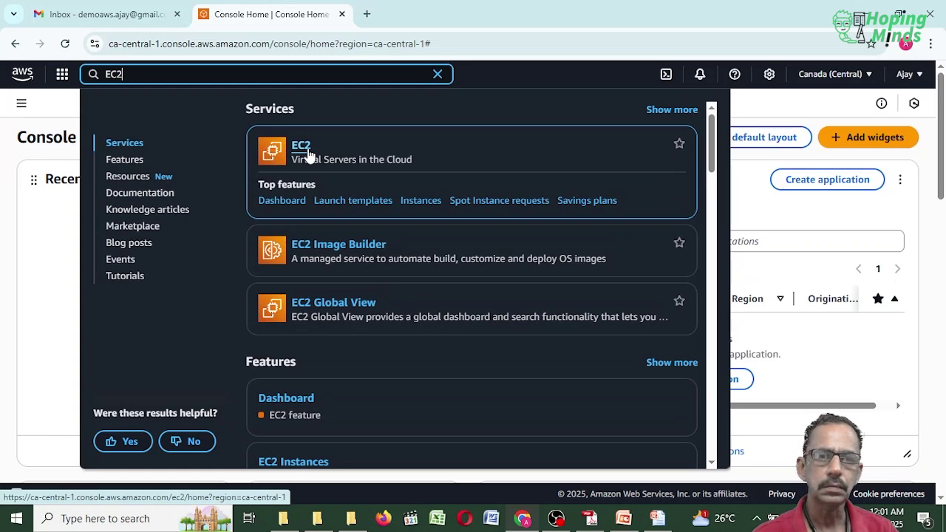
left_click(37, 157)
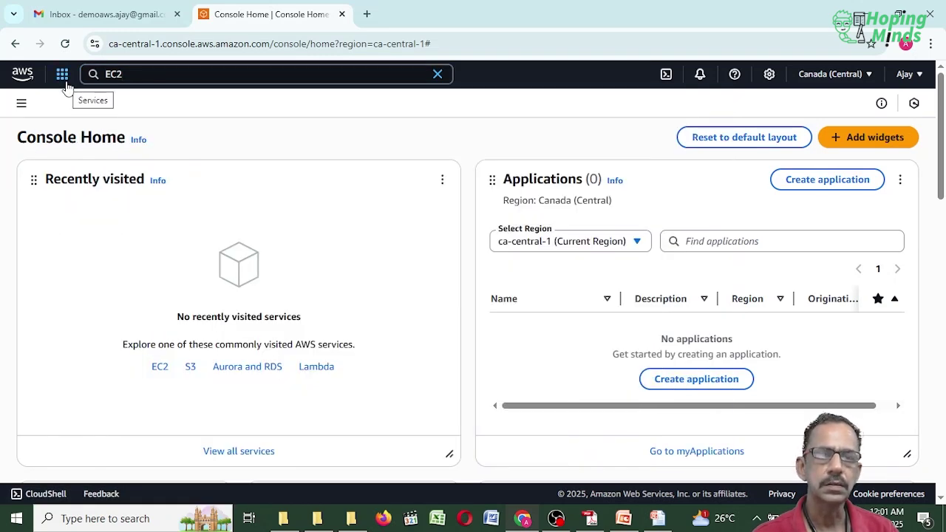
Step: Open the overview of AWS services and browse its categories from Analytics down to Storage
left_click(63, 76)
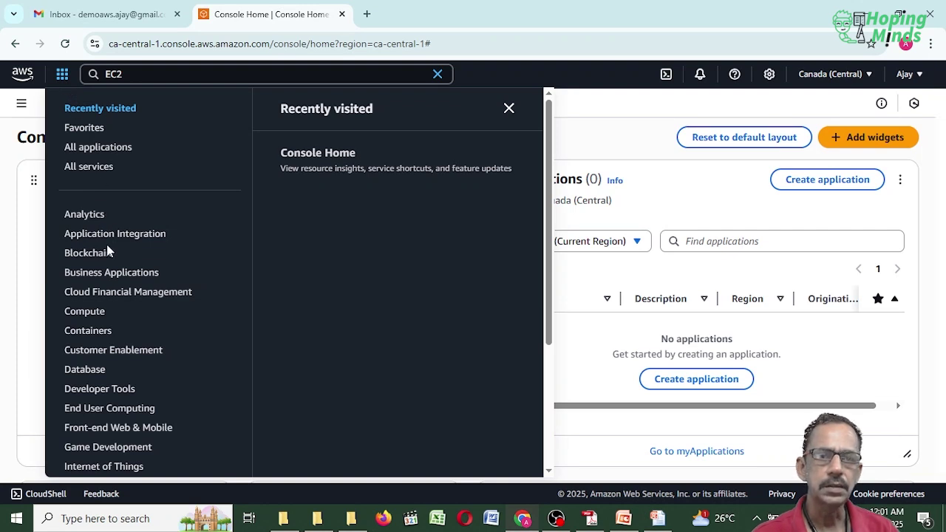
scroll(106, 244, "down", 1)
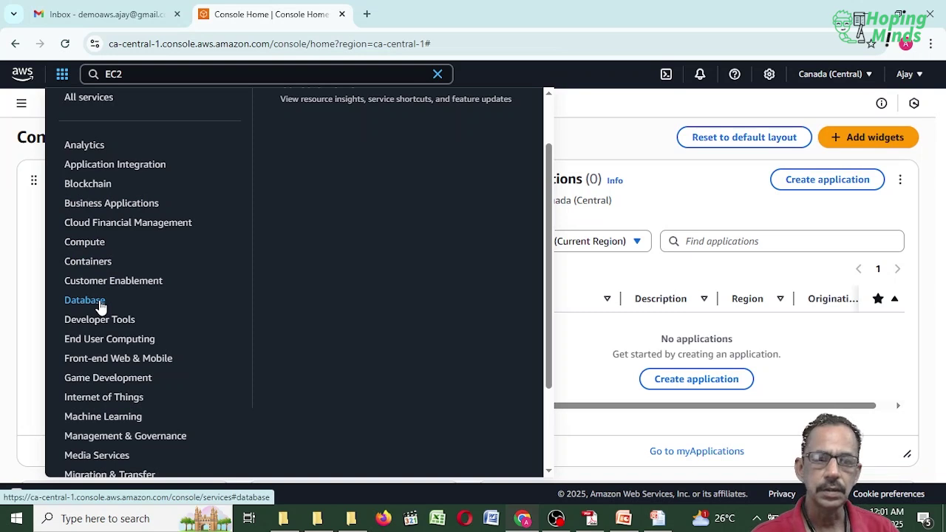
scroll(100, 307, "down", 2)
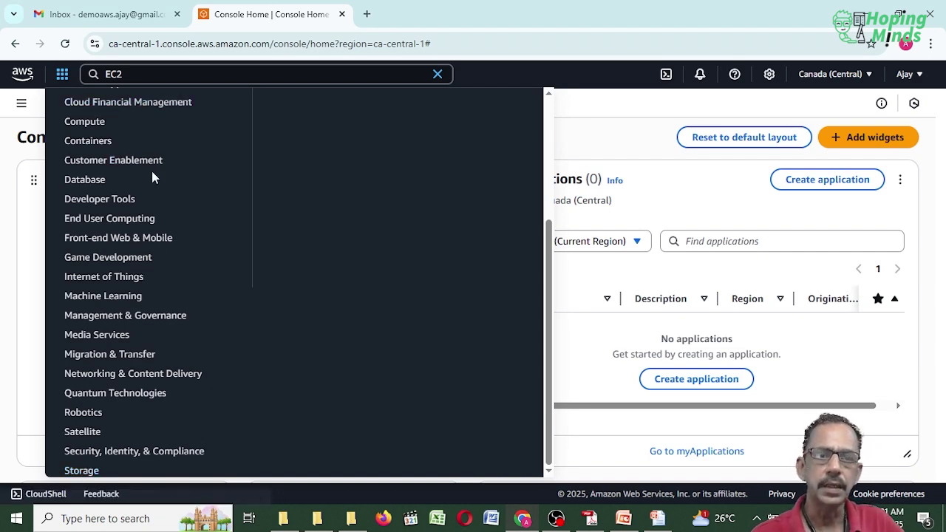
scroll(152, 171, "up", 5)
scroll(151, 171, "down", 2)
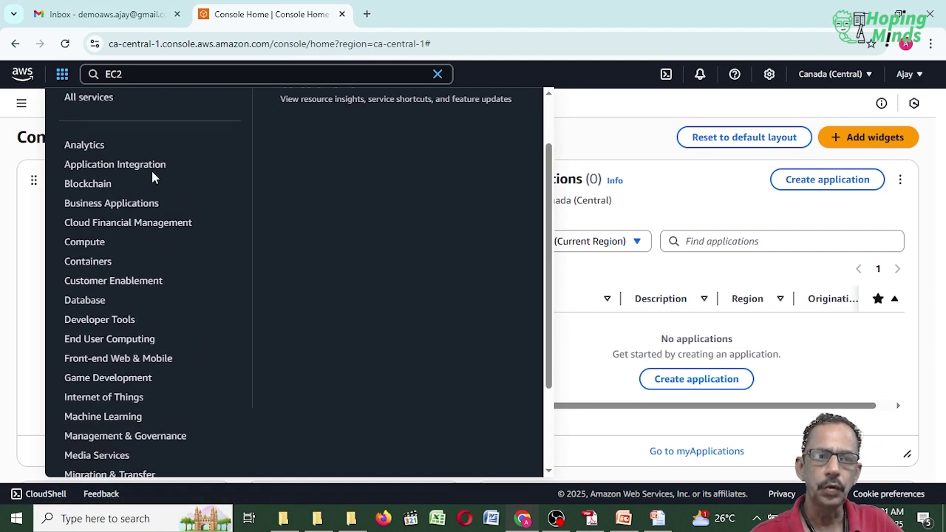
Step: Review the services offered in the Compute category and those in the Containers category
left_click(91, 245)
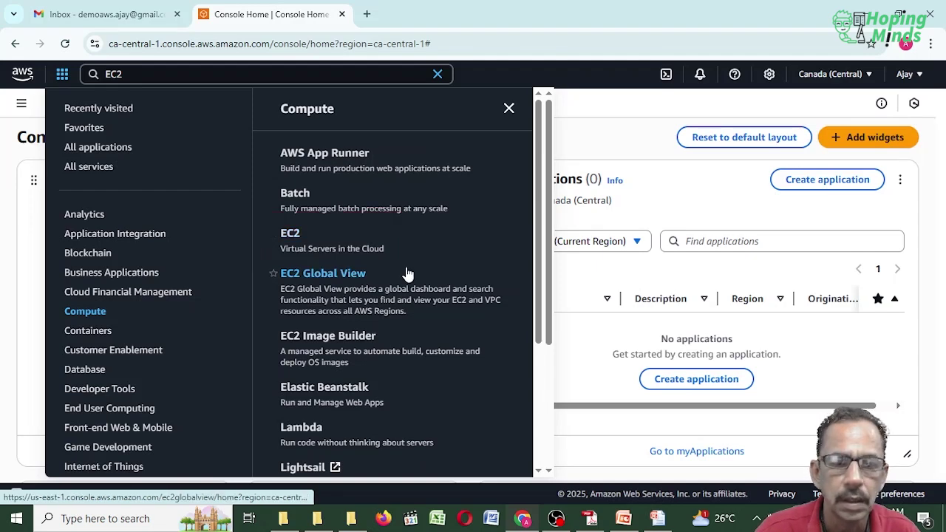
scroll(408, 274, "down", 2)
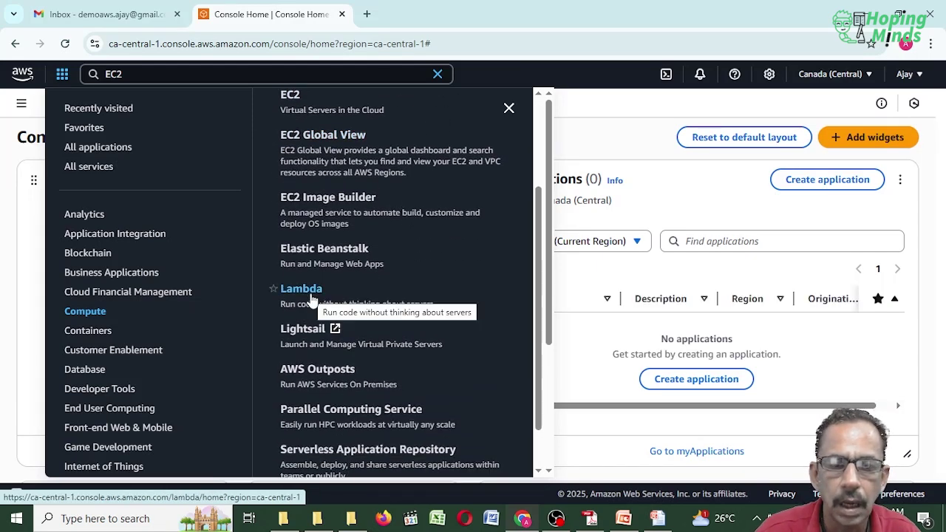
scroll(312, 301, "down", 1)
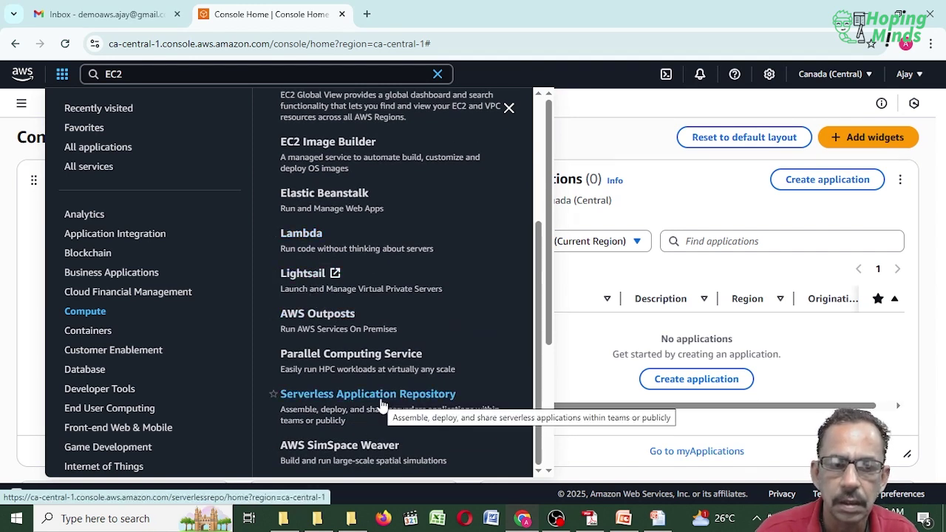
left_click(108, 338)
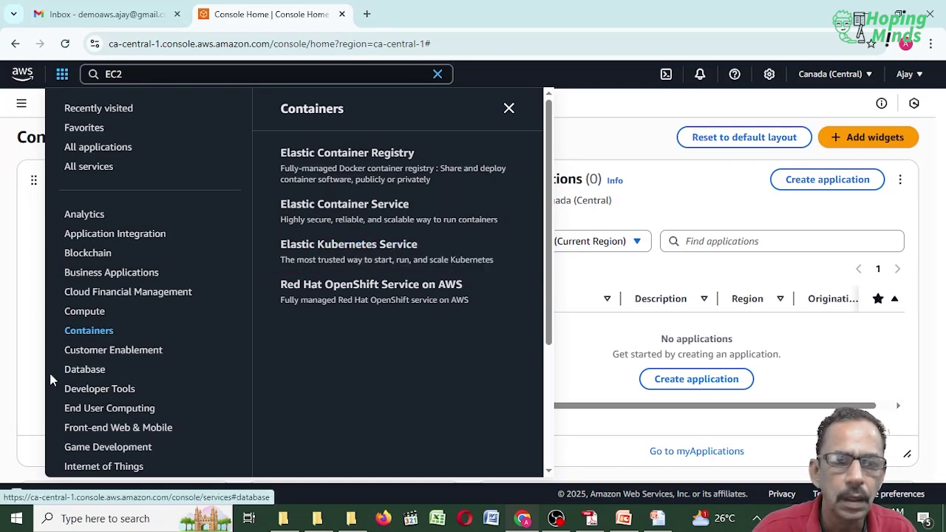
Step: Review the services offered in the Database category through to the end of its list
left_click(87, 370)
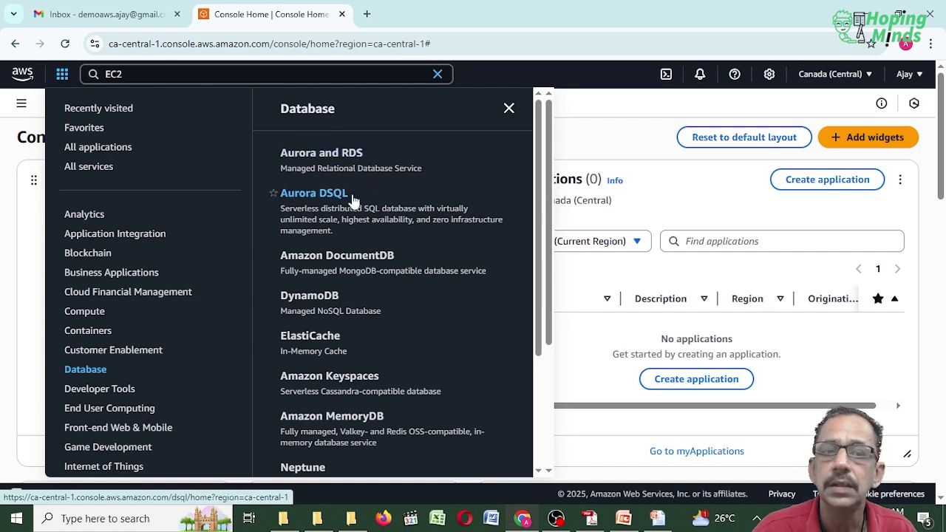
scroll(352, 200, "down", 1)
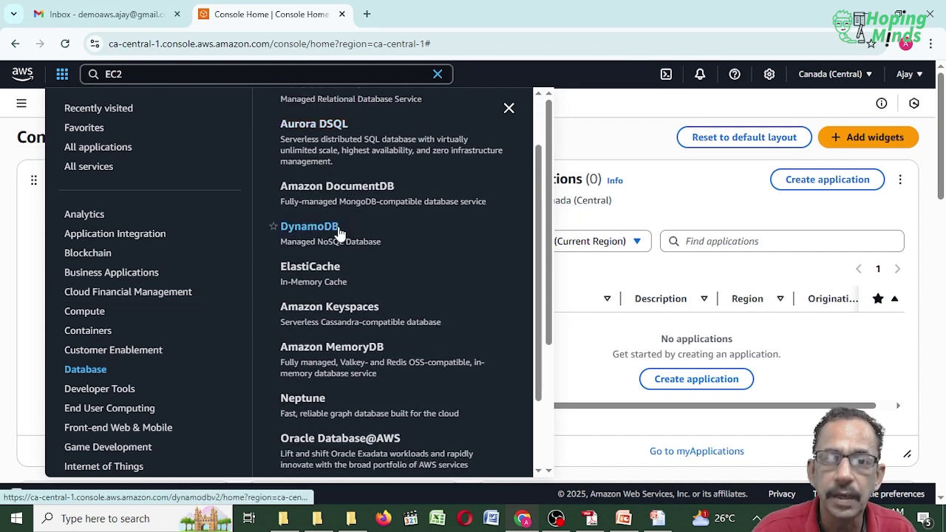
scroll(340, 232, "down", 1)
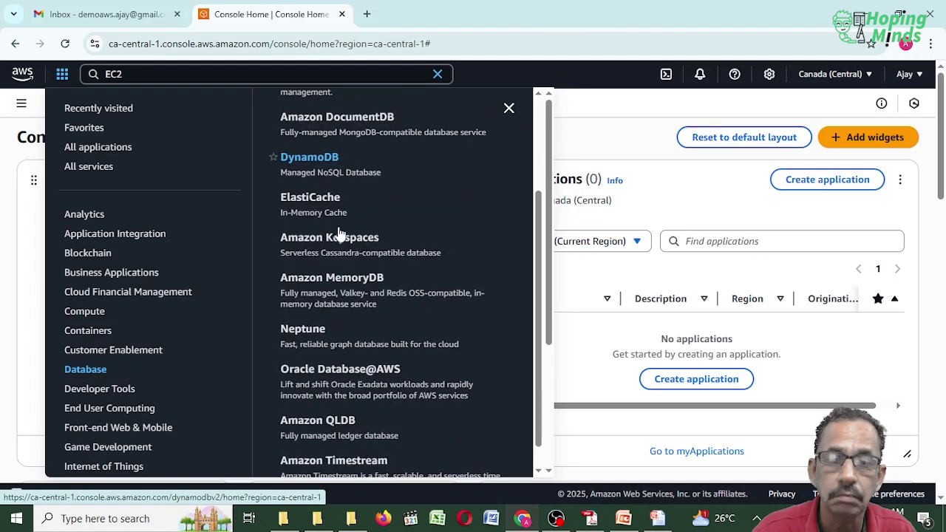
scroll(340, 232, "down", 1)
scroll(339, 229, "down", 2)
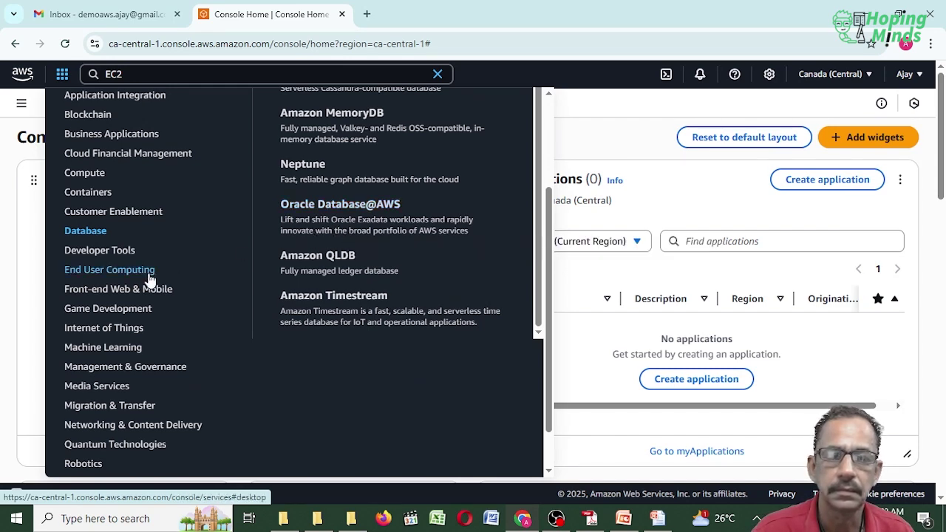
Step: Show the Networking & Content Delivery category and look through its services down to Route 53 and VPC
scroll(145, 283, "down", 3)
scroll(145, 283, "down", 1)
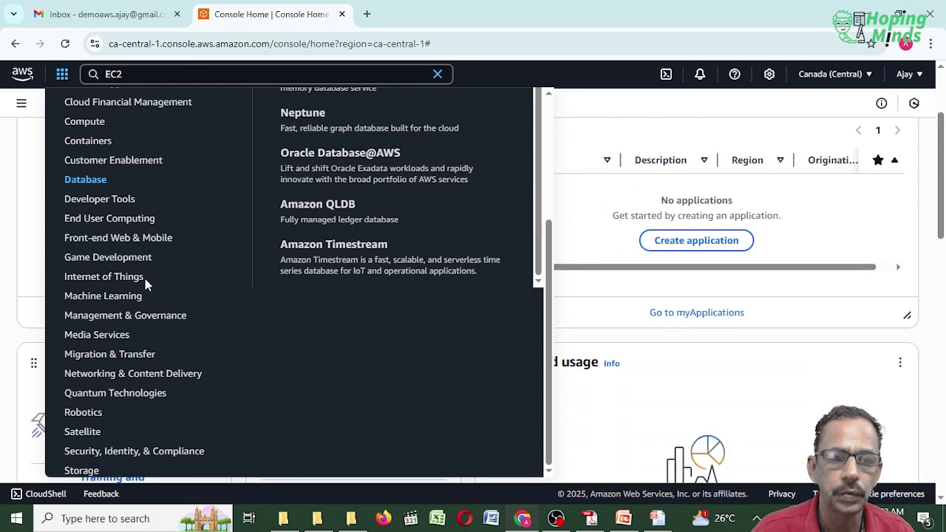
left_click(102, 377)
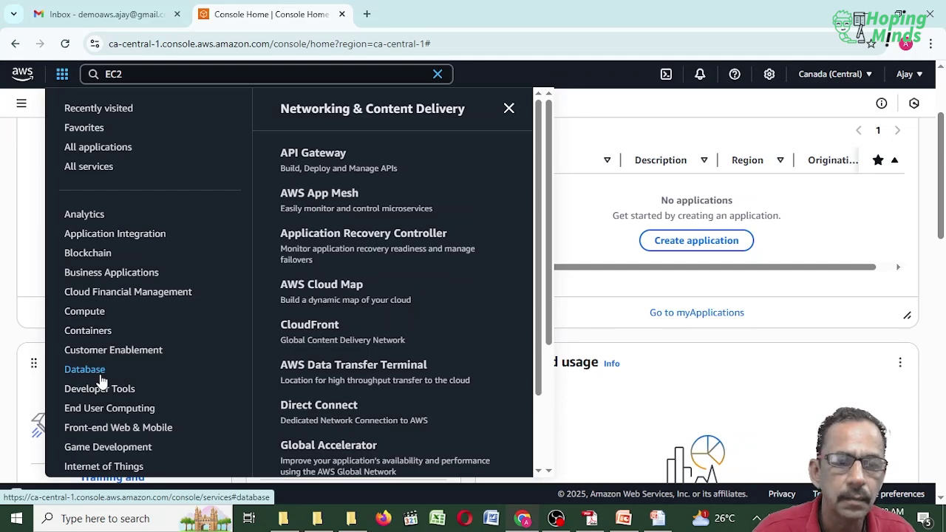
scroll(102, 379, "down", 2)
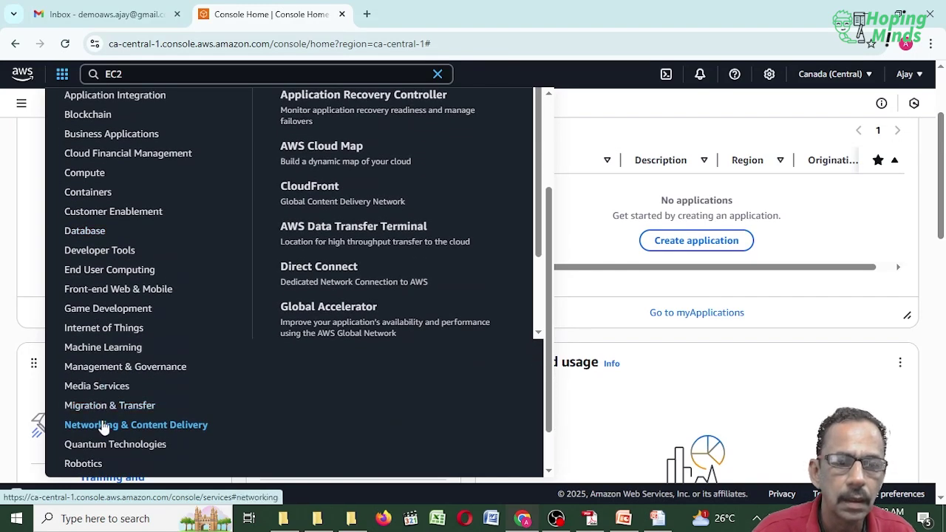
scroll(538, 288, "down", 1)
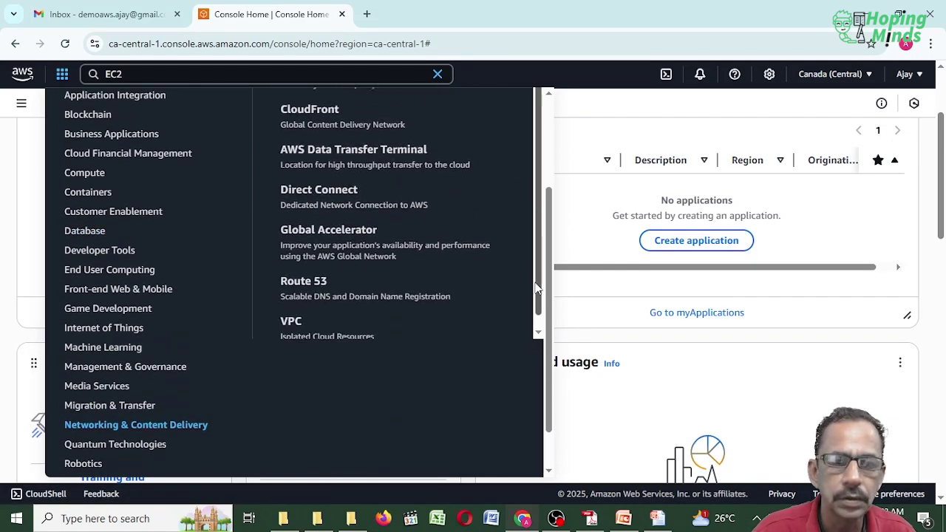
Step: Review the full list of Networking & Content Delivery services, from VPC back up to API Gateway, and show the Storage category
scroll(538, 288, "down", 1)
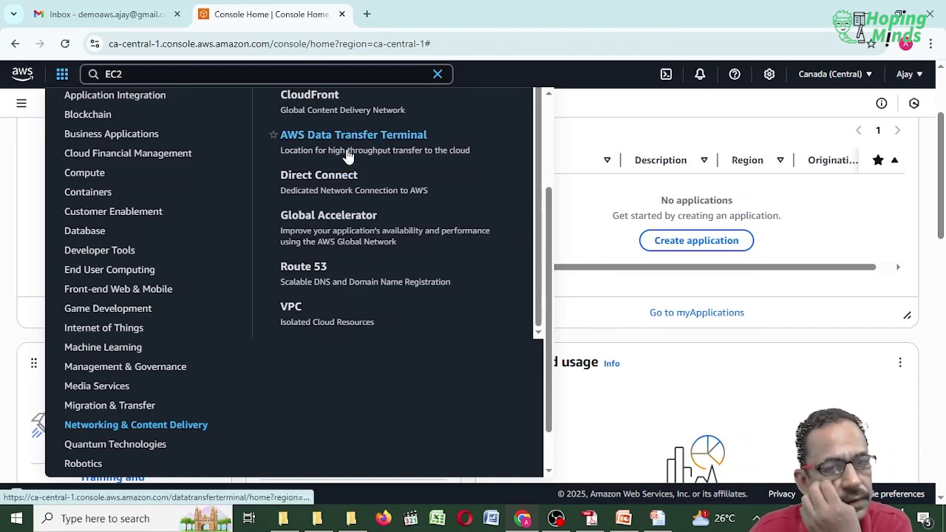
scroll(348, 156, "up", 5)
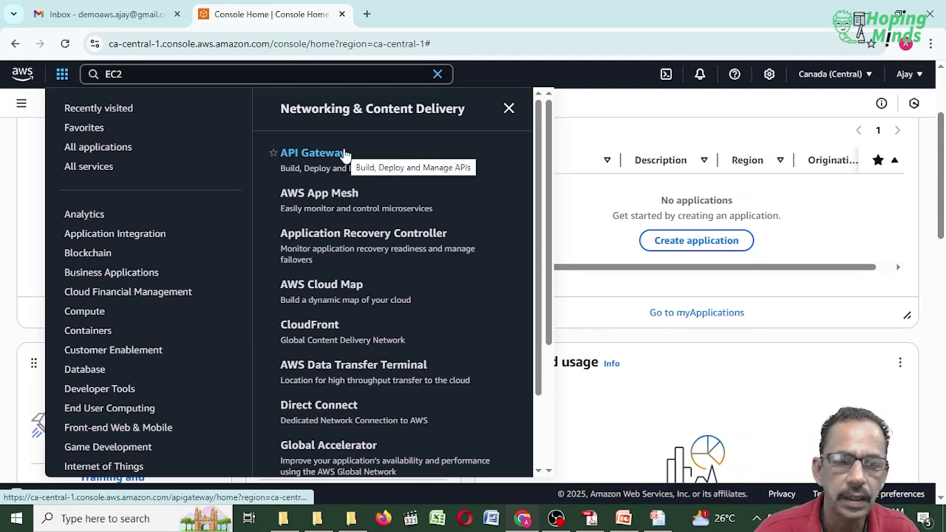
scroll(126, 359, "down", 3)
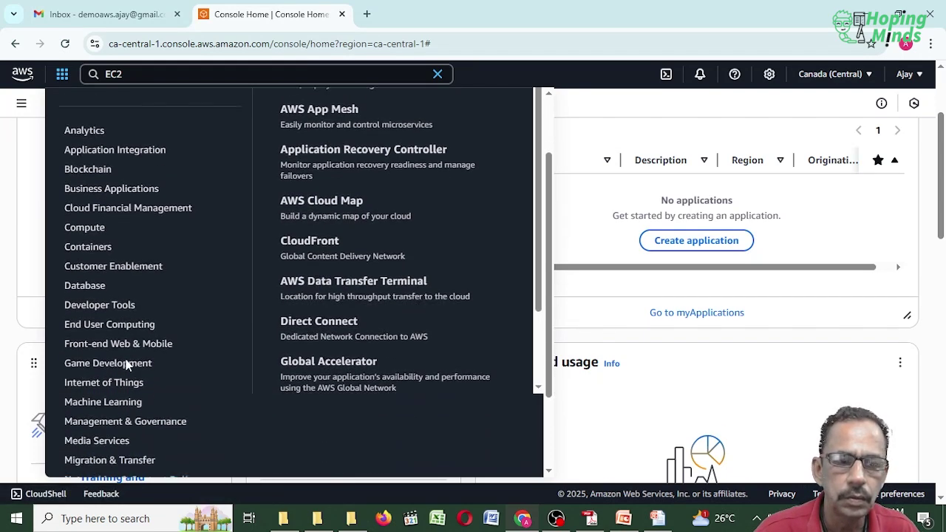
left_click(80, 471)
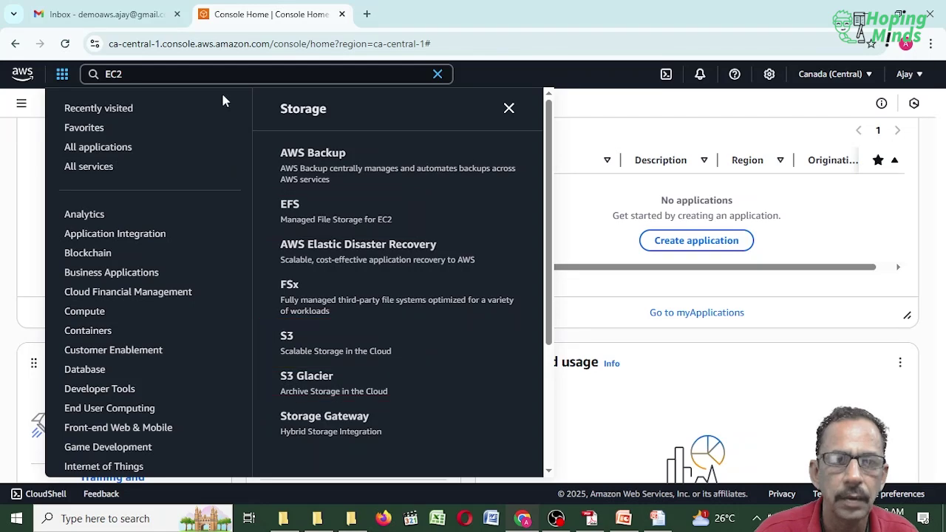
Step: Search the console for EBS and for EFS, then close the search results and return to Console Home
left_click(133, 74)
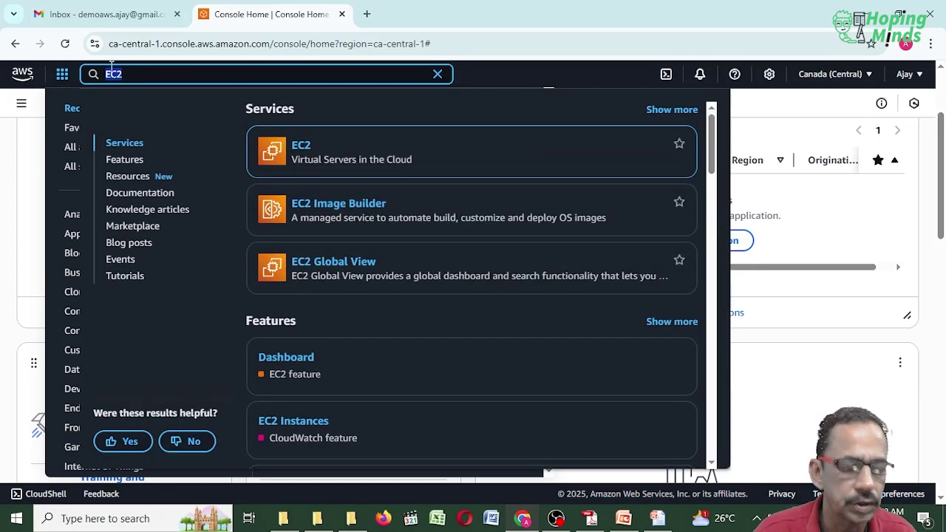
type("EBS")
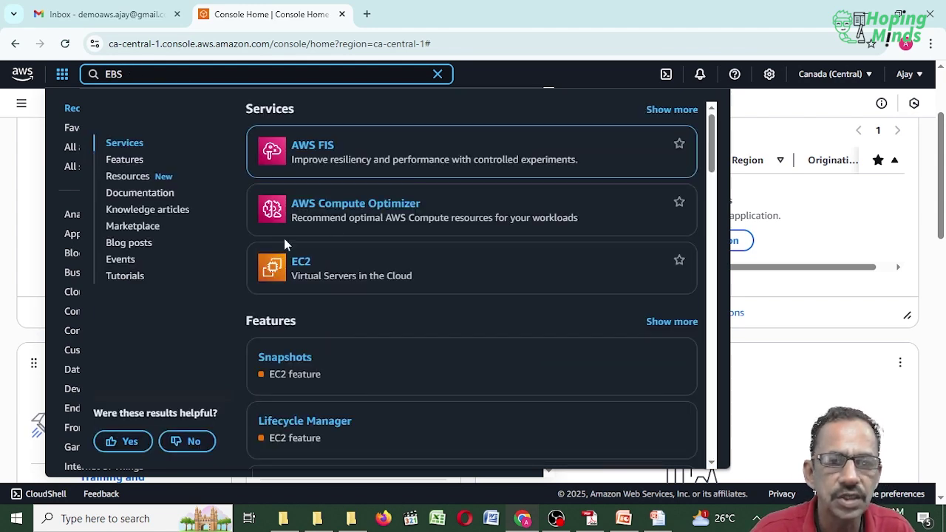
key("BackSpace")
key("BackSpace")
key("BackSpace")
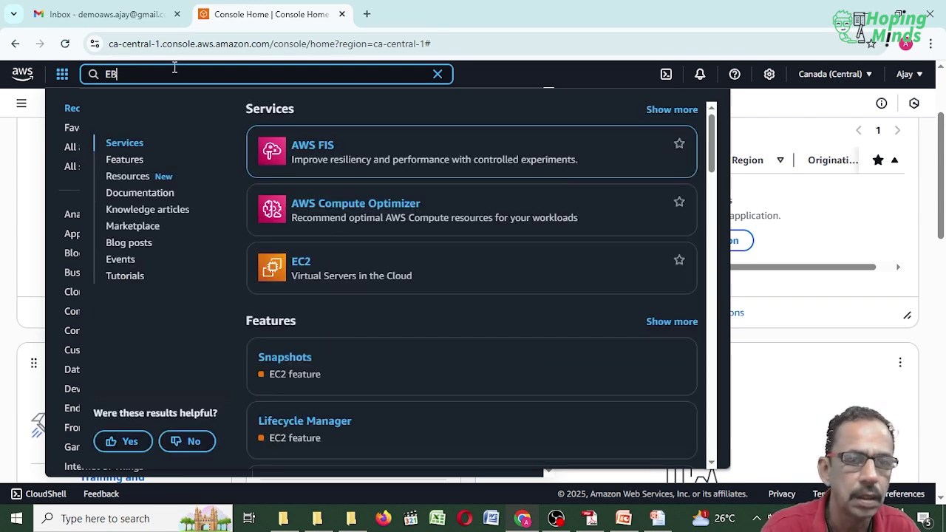
type("EFSA")
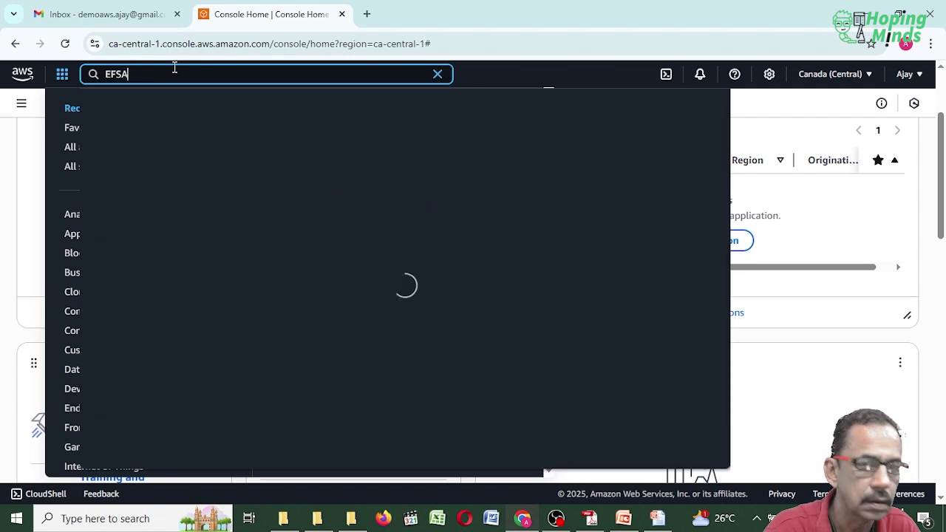
key("BackSpace")
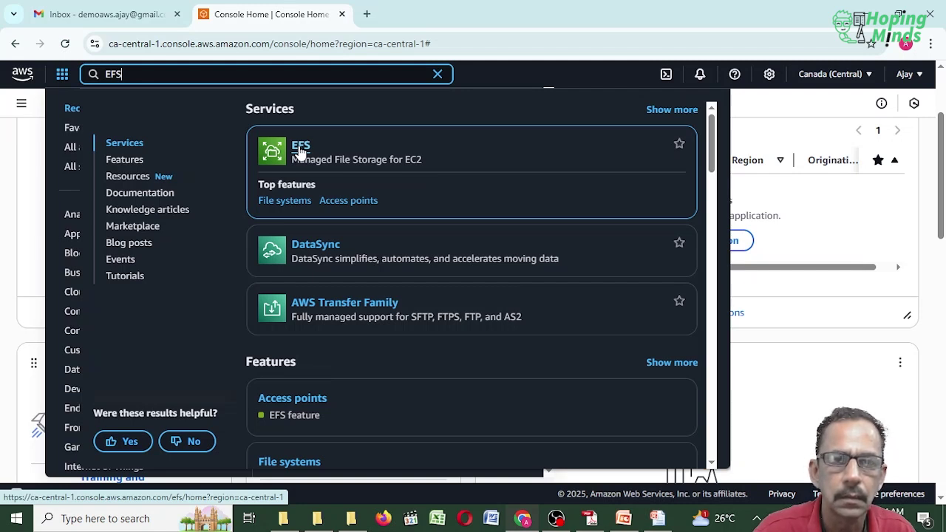
left_click(794, 103)
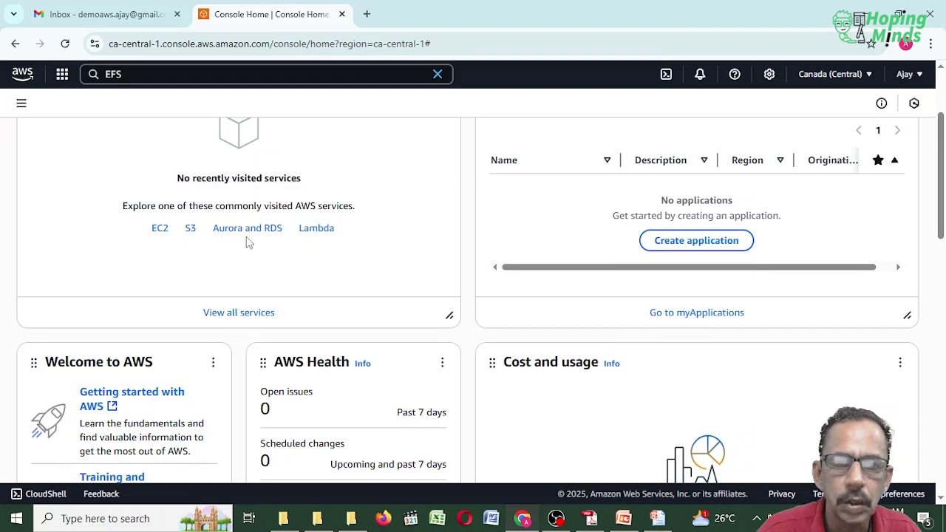
scroll(246, 237, "up", 2)
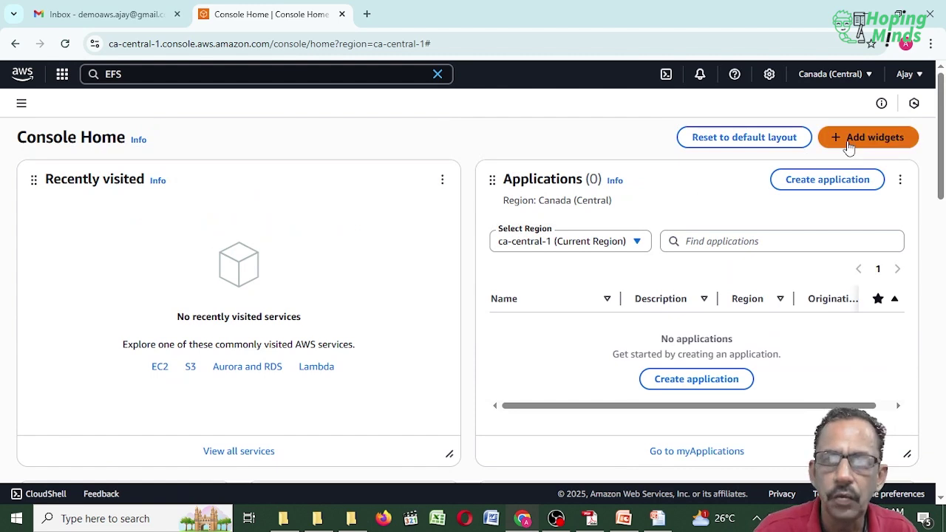
Step: Open the EC2 service from the Compute category and show its dashboard
left_click(63, 75)
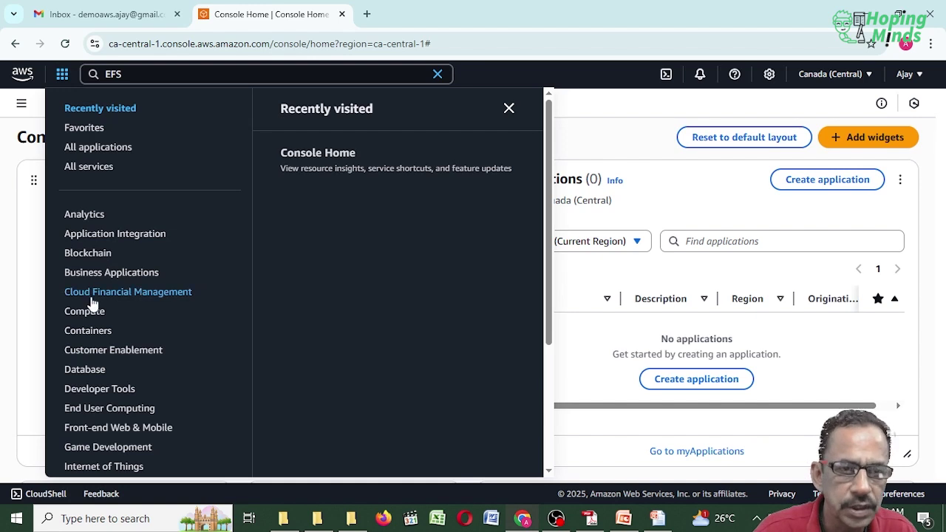
left_click(88, 313)
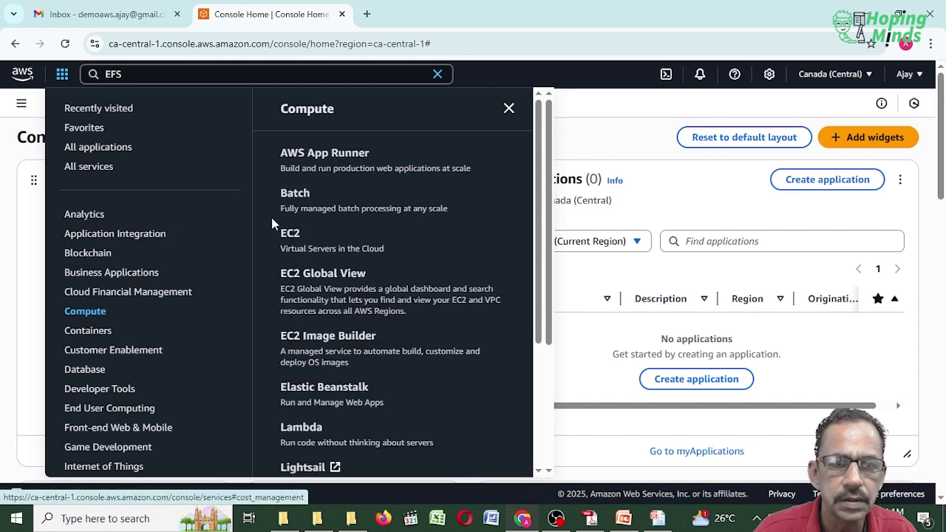
left_click(293, 233)
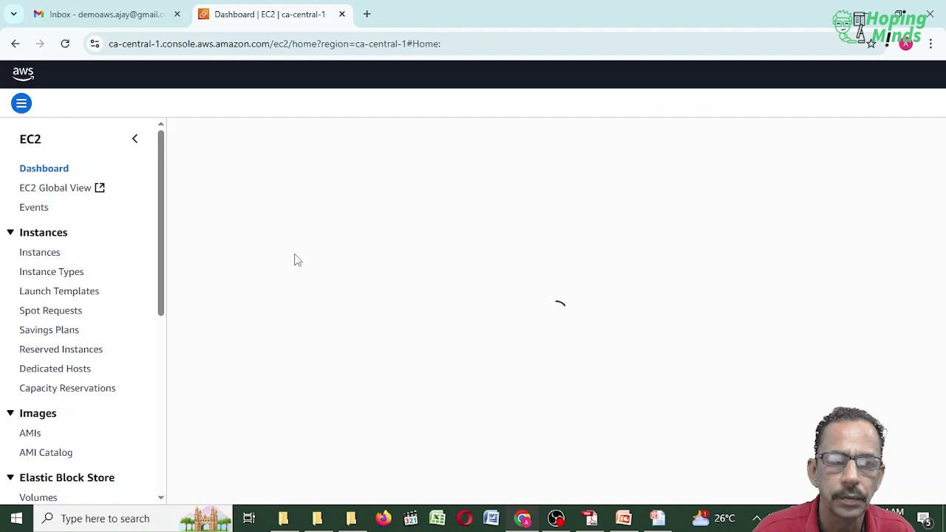
left_click(46, 169)
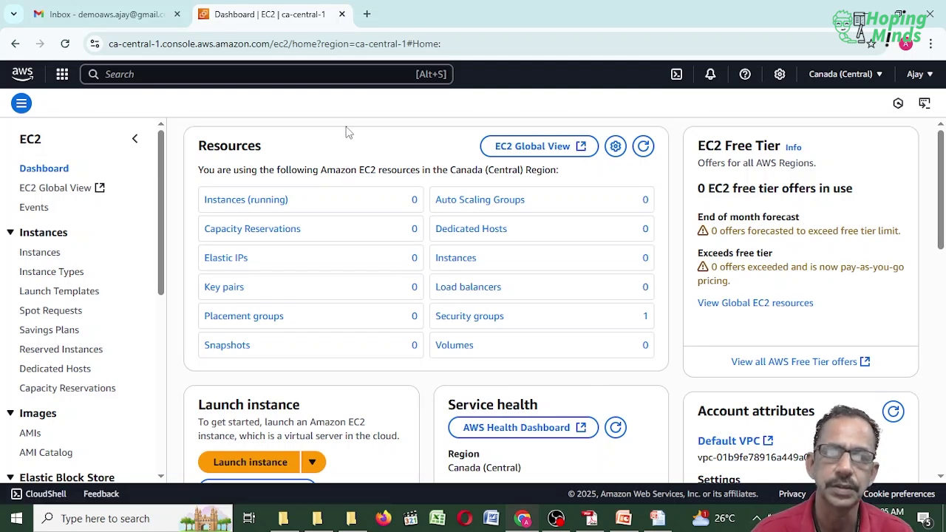
Step: Open the EC2 instance types list and look through the available types, returning to the start of the list
left_click(65, 277)
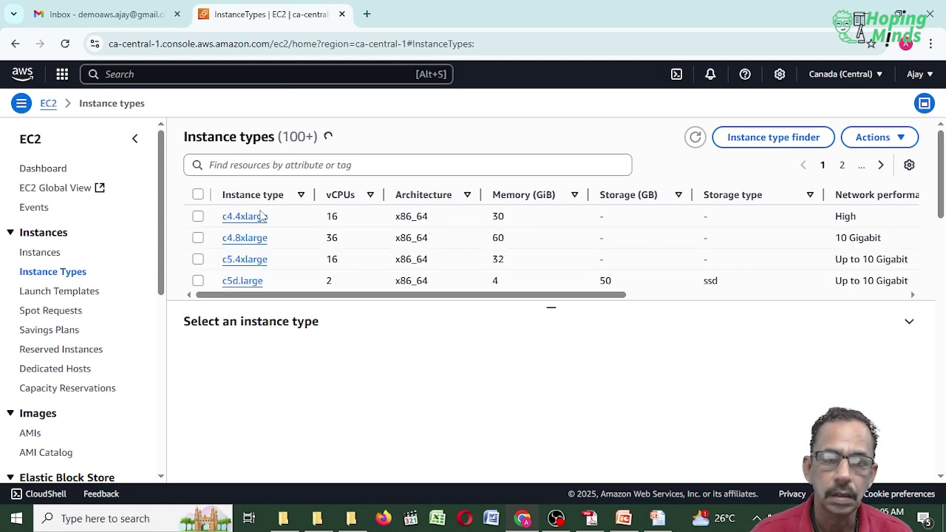
scroll(255, 225, "down", 6)
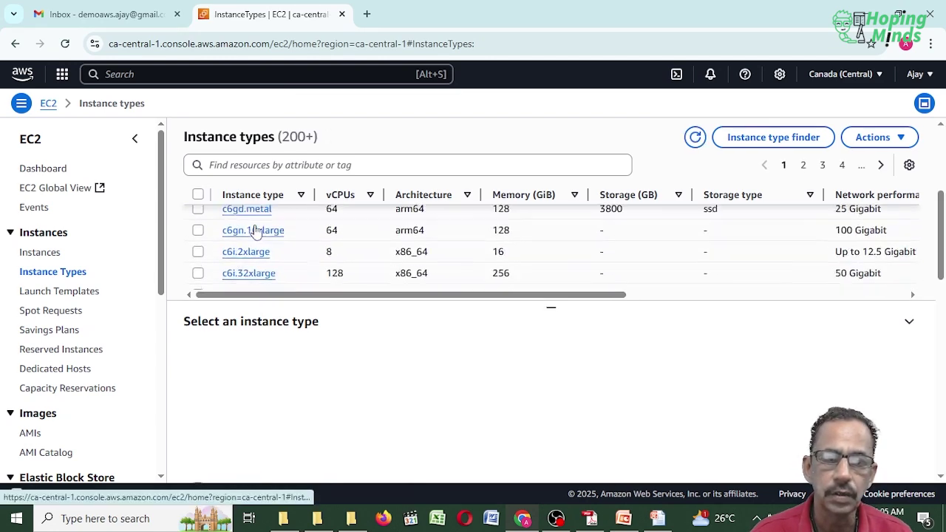
scroll(255, 229, "down", 1)
scroll(255, 225, "down", 2)
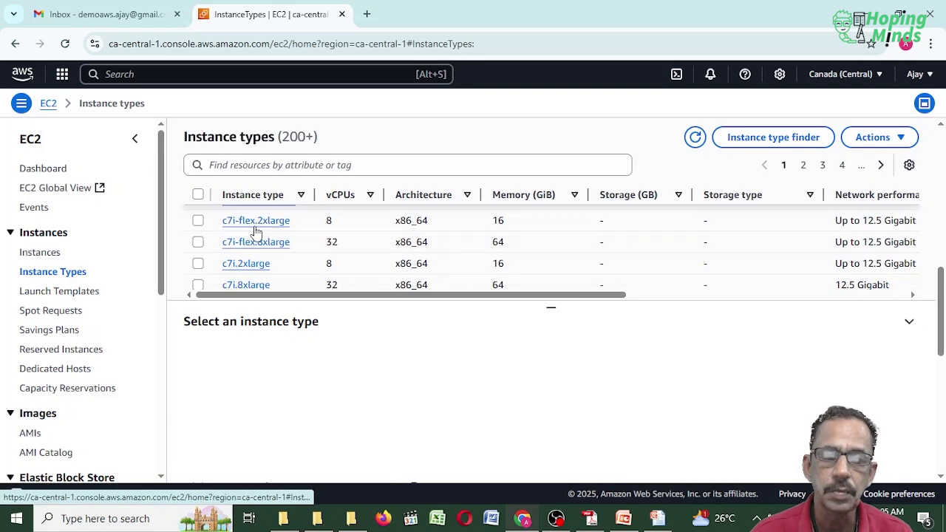
scroll(255, 229, "down", 5)
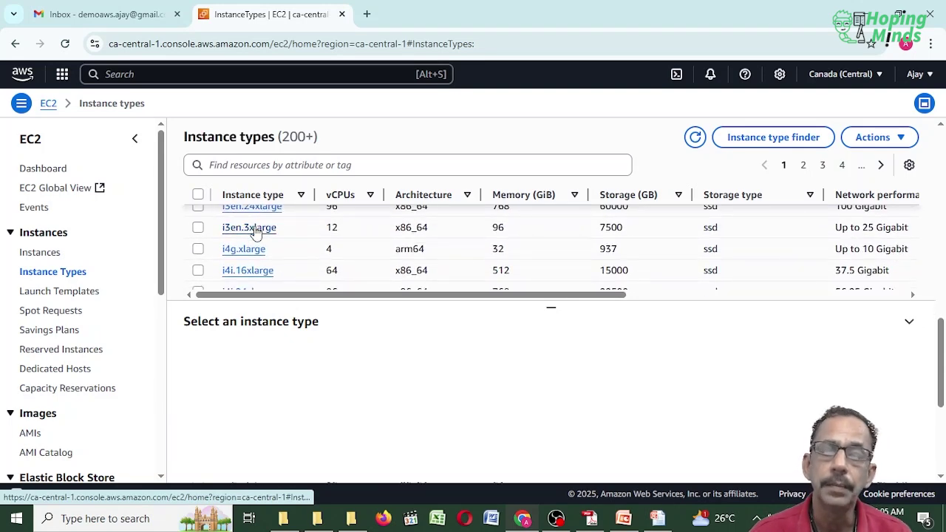
scroll(255, 232, "down", 2)
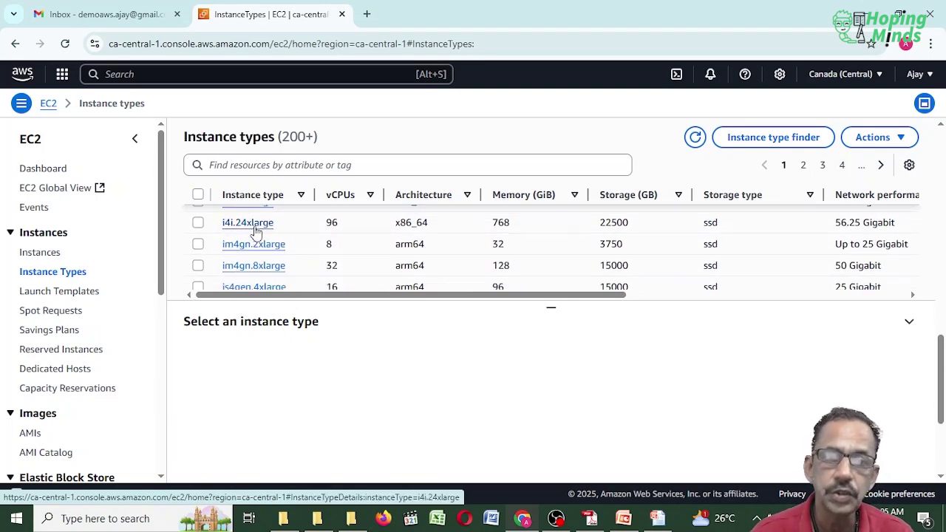
scroll(402, 275, "up", 8)
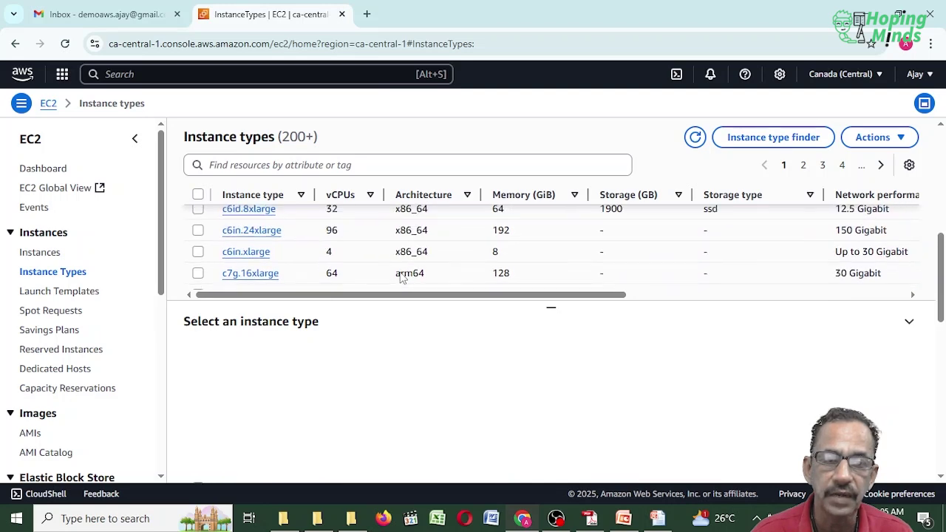
scroll(401, 275, "up", 3)
scroll(400, 277, "up", 3)
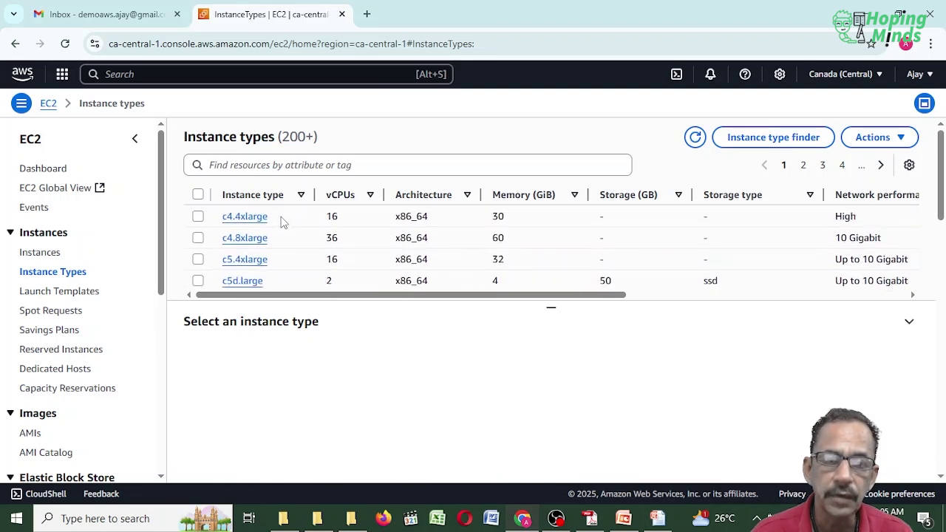
Step: Select the c4.4xlarge instance type and check its memory and its On-Demand Windows and Linux pricing
left_click(408, 222)
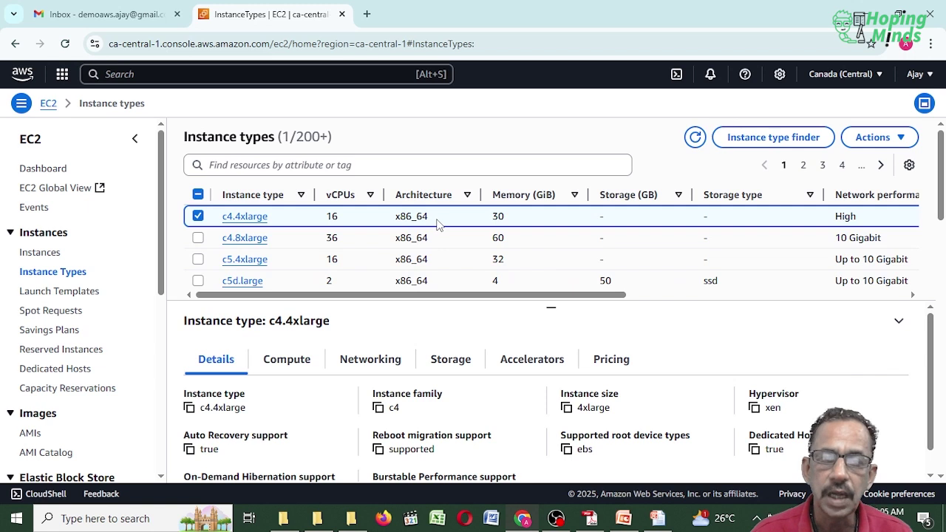
left_click_drag(518, 220, 490, 220)
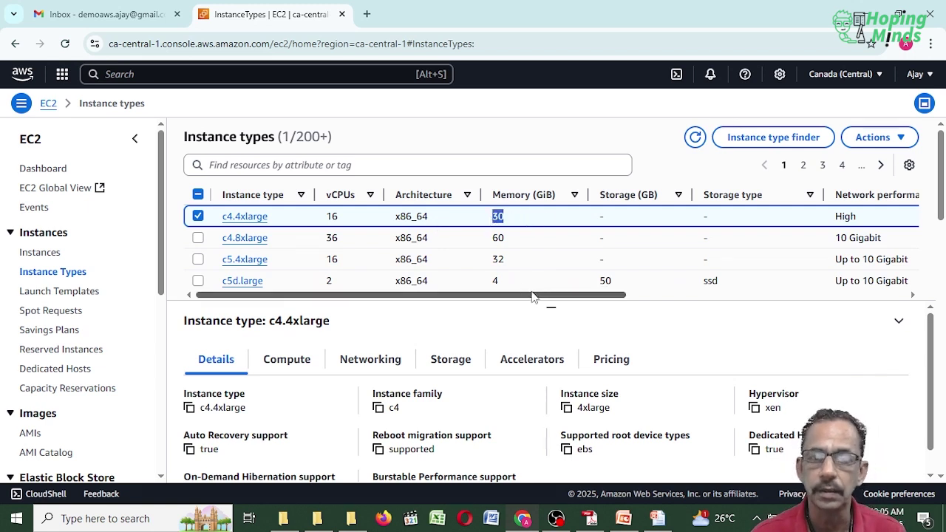
left_click_drag(532, 298, 782, 293)
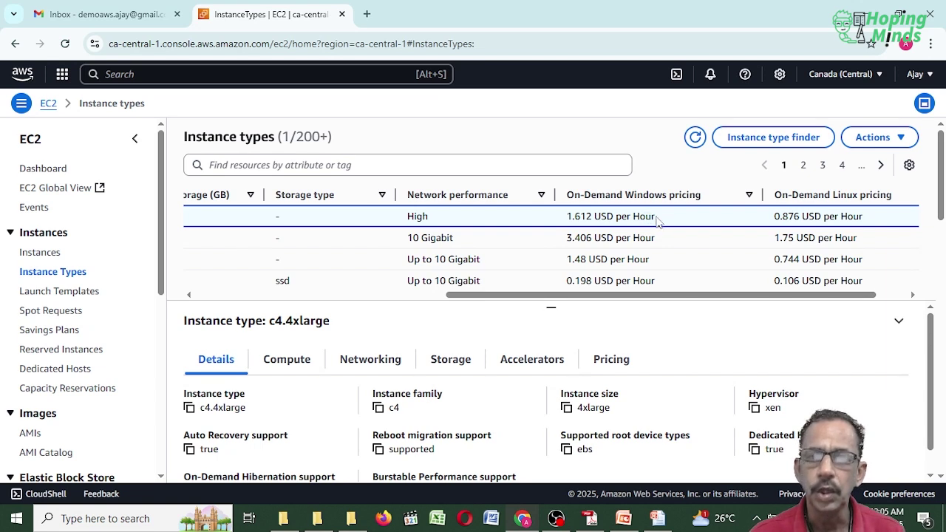
left_click_drag(655, 215, 564, 223)
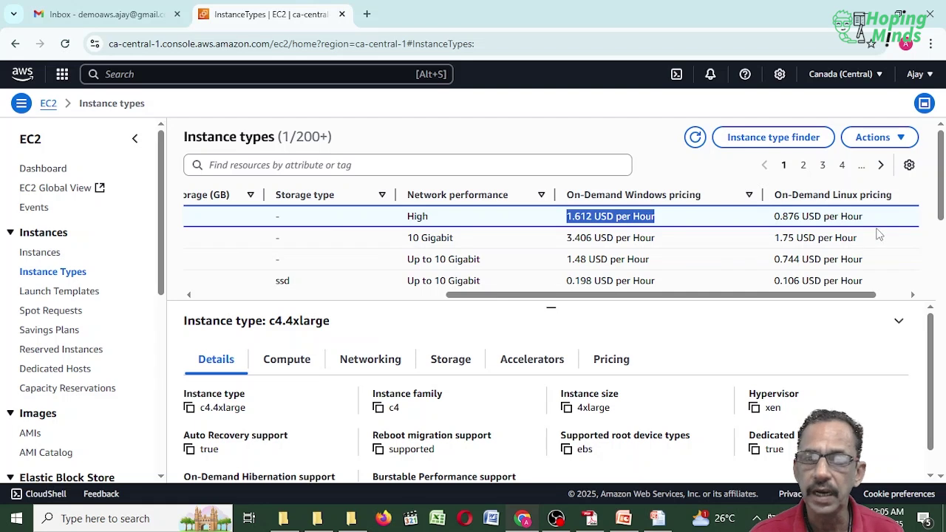
left_click_drag(875, 222, 765, 220)
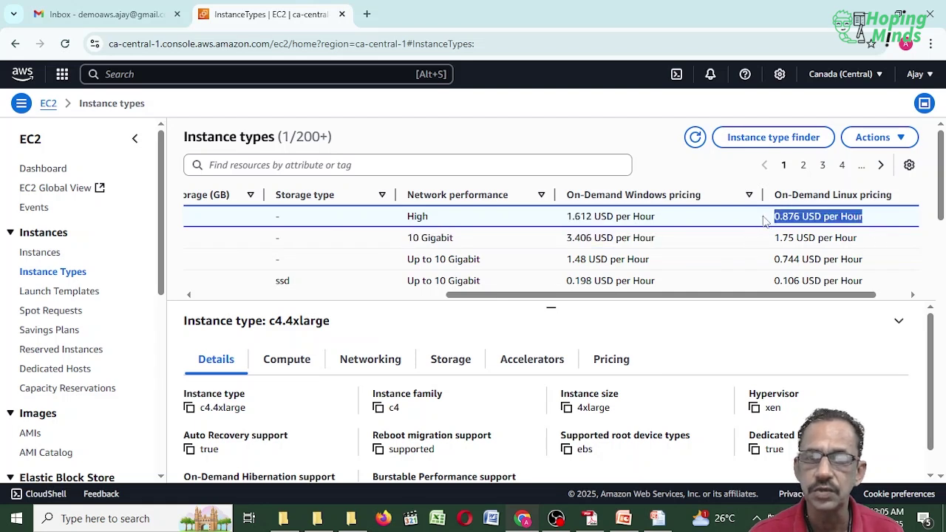
left_click(765, 220)
left_click_drag(747, 305, 420, 312)
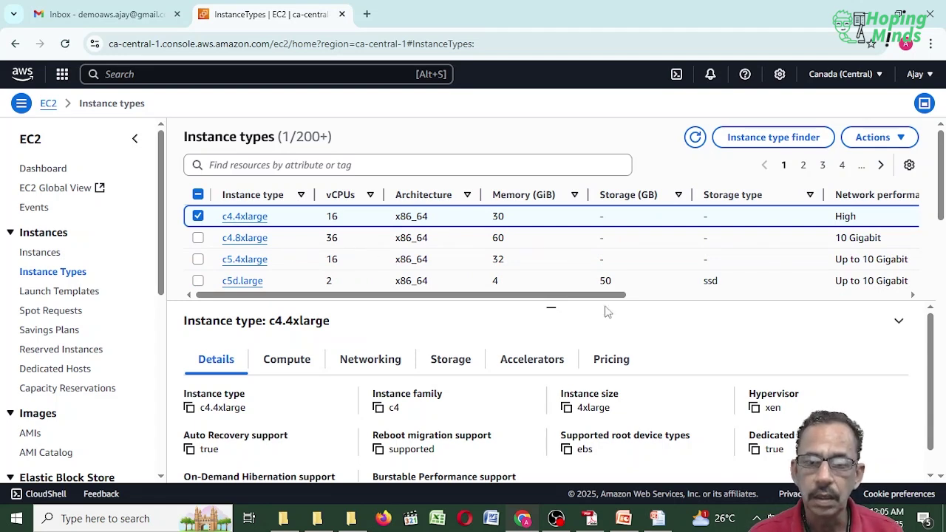
Step: Select the c4.8xlarge instance type and check its specifications and On-Demand Windows pricing
left_click_drag(589, 304, 611, 304)
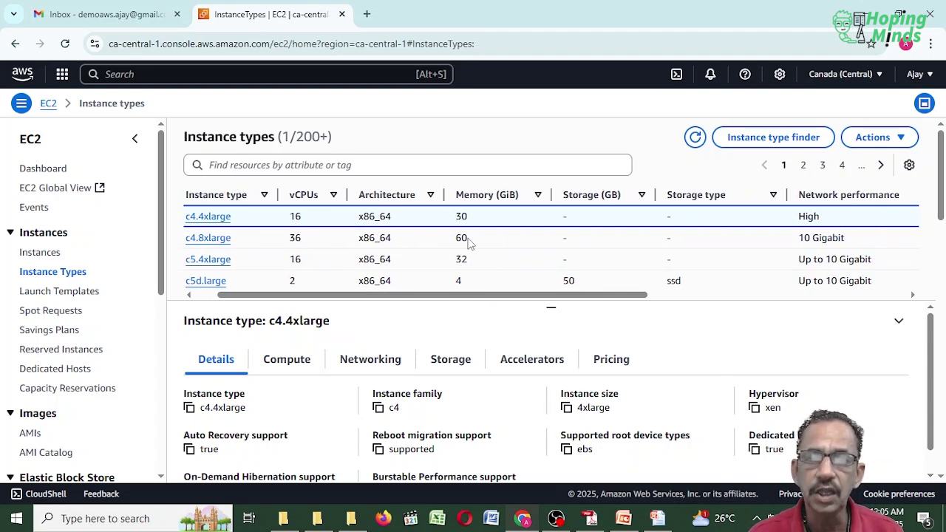
left_click_drag(550, 302, 730, 302)
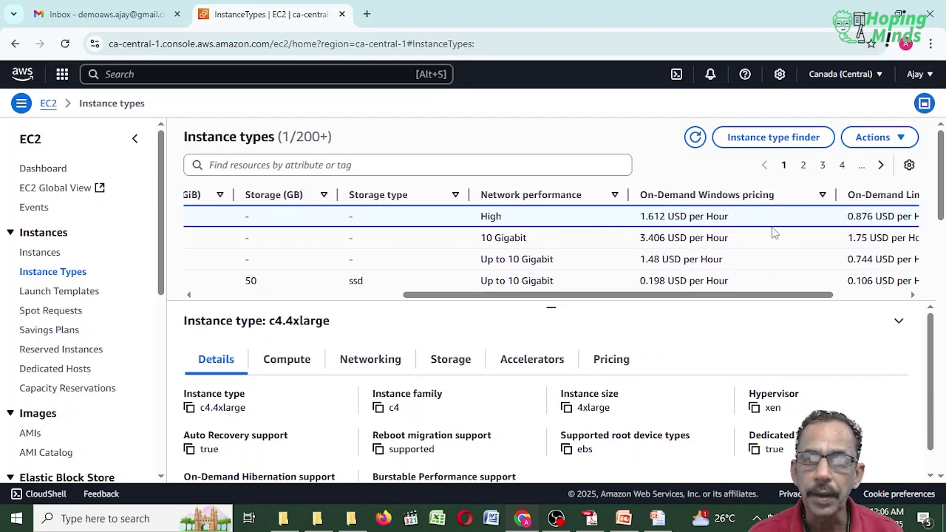
left_click_drag(730, 238, 623, 253)
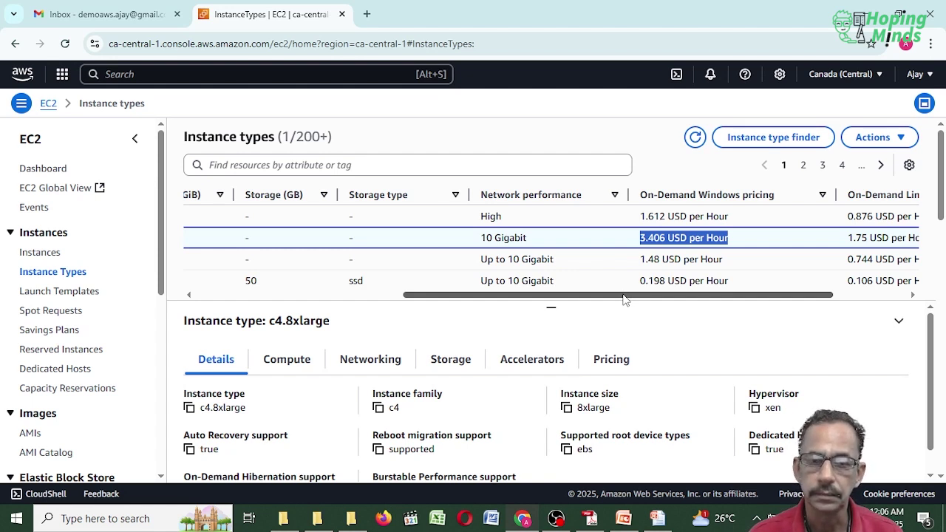
left_click_drag(624, 299, 416, 309)
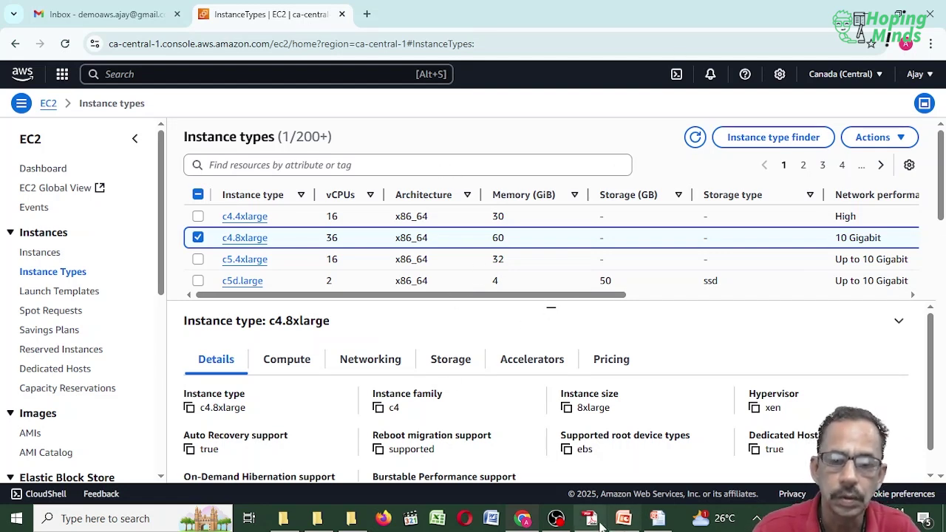
mouse_move(564, 522)
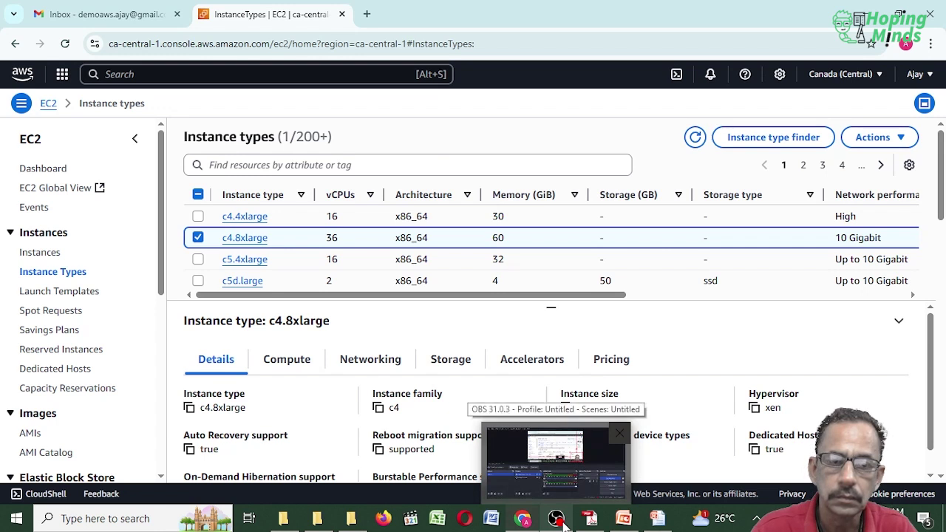